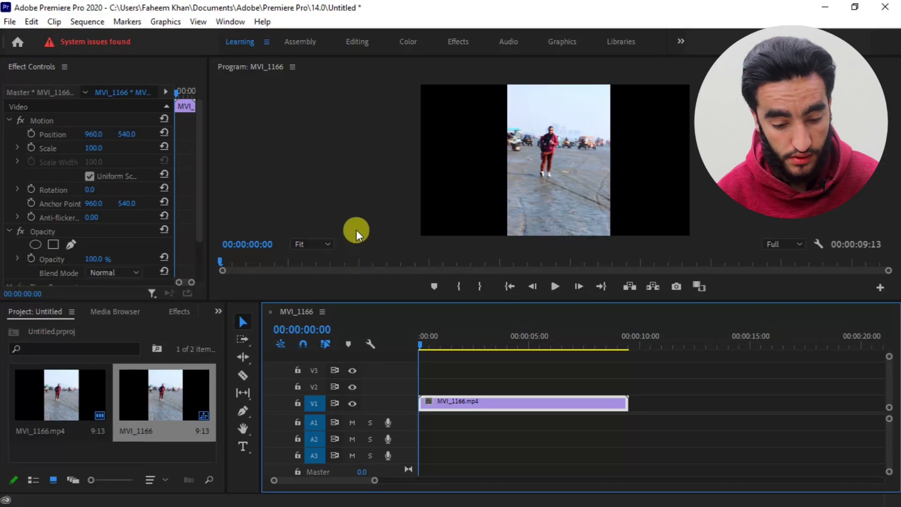
# Step: Find the Mosaic video effect by searching for "mosaic" and apply it to the MVI_1166.mp4 clip on V1
pyautogui.click(227, 24)
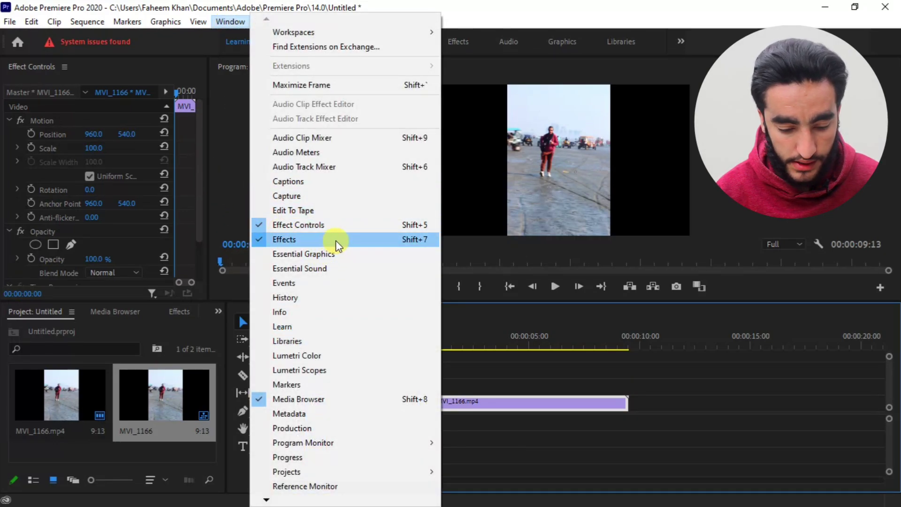
pyautogui.click(226, 171)
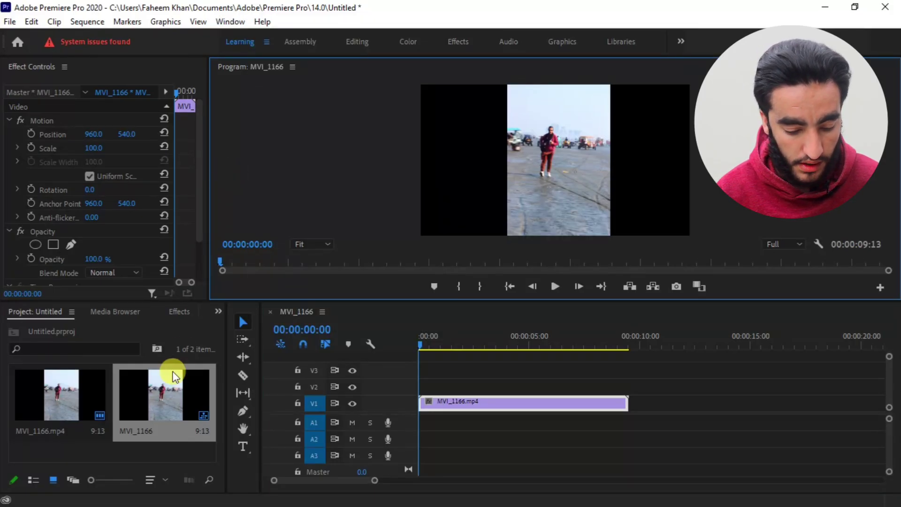
pyautogui.click(177, 311)
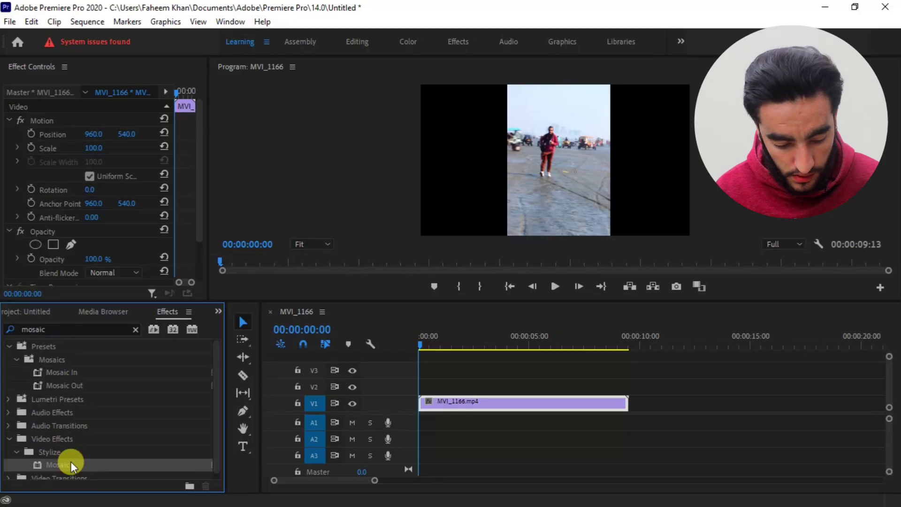
pyautogui.moveTo(71, 461); pyautogui.dragTo(477, 403)
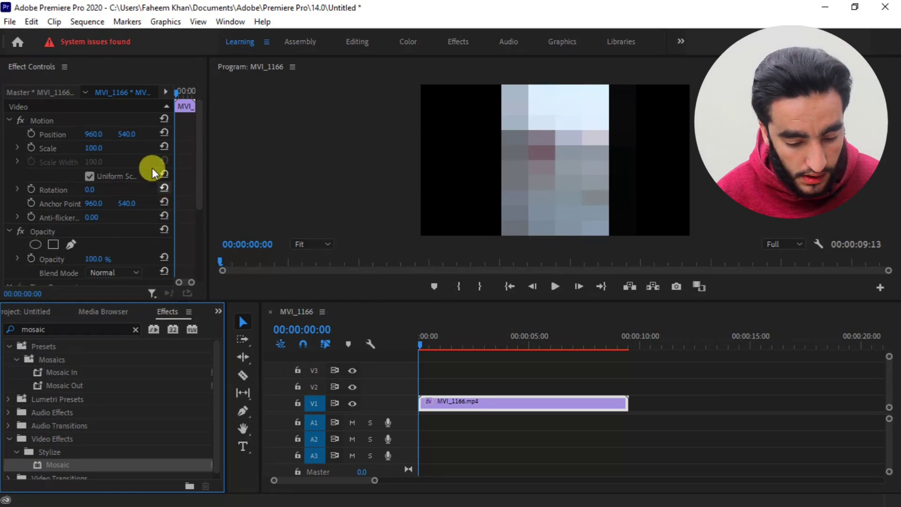
# Step: Add an ellipse mask to the Mosaic effect, shrink it and place it over the walking man's head
pyautogui.moveTo(198, 120); pyautogui.dragTo(196, 203)
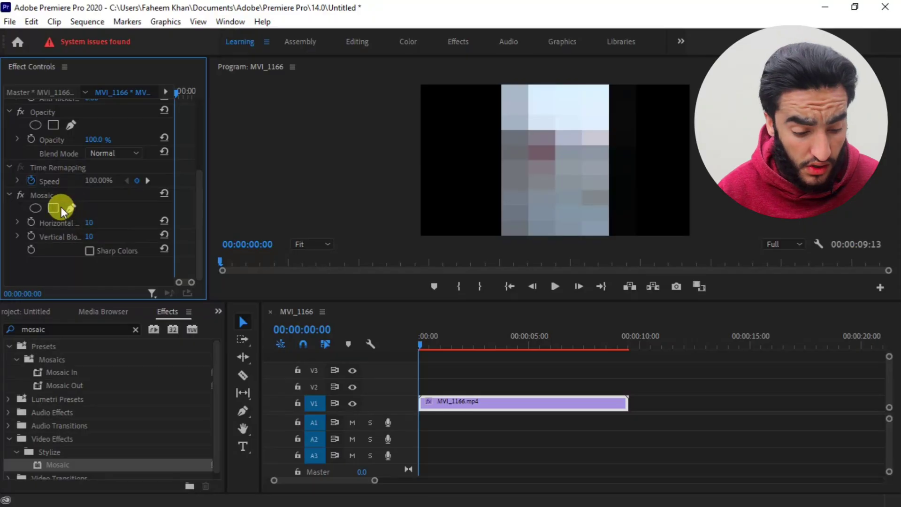
pyautogui.click(35, 207)
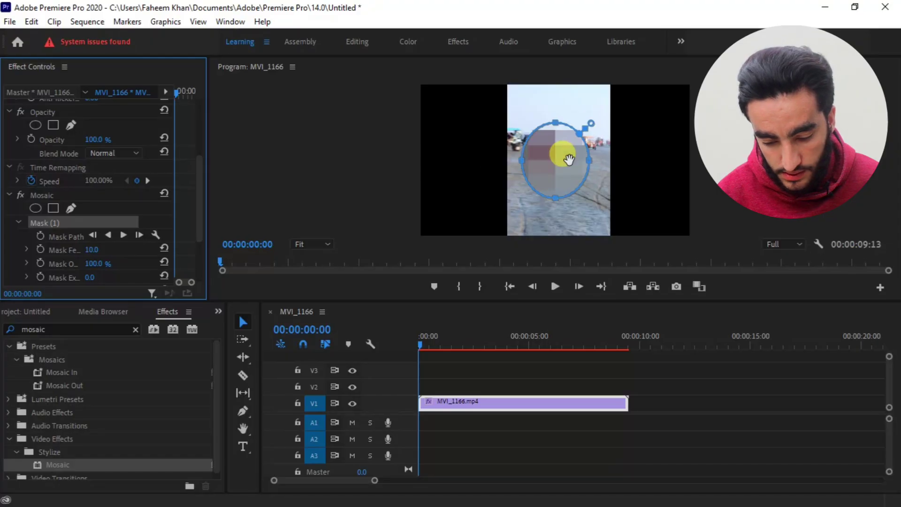
pyautogui.moveTo(556, 156); pyautogui.dragTo(558, 156)
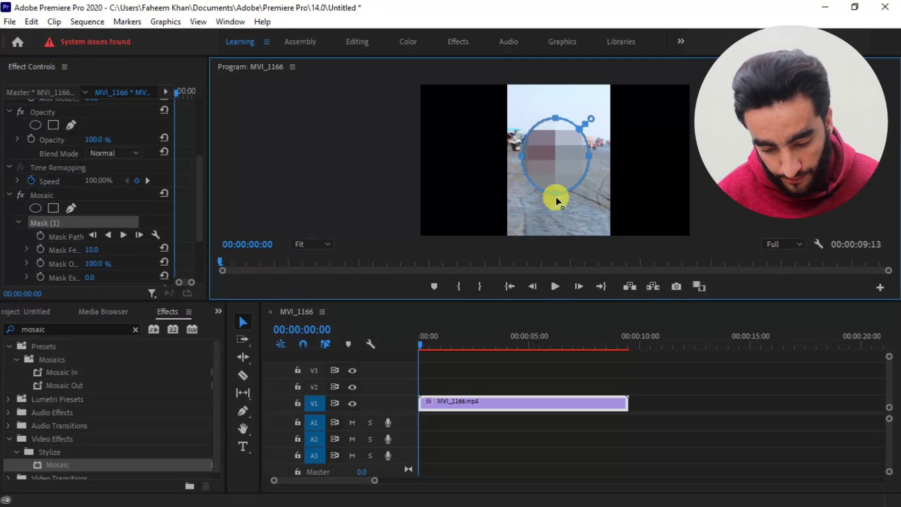
pyautogui.moveTo(555, 196); pyautogui.dragTo(544, 148)
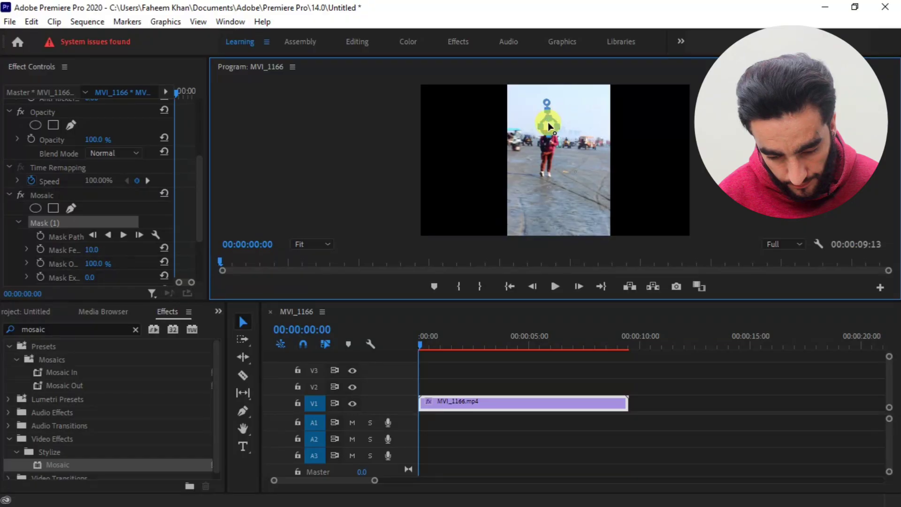
pyautogui.moveTo(549, 124); pyautogui.dragTo(550, 126)
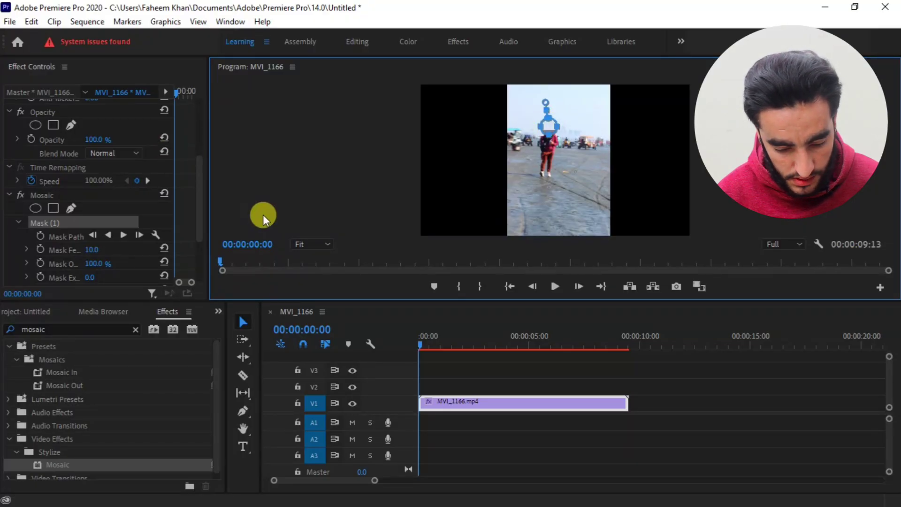
# Step: Reshape the Mosaic mask at 150% preview zoom into a small circle fitting closely around the man's head
pyautogui.click(308, 243)
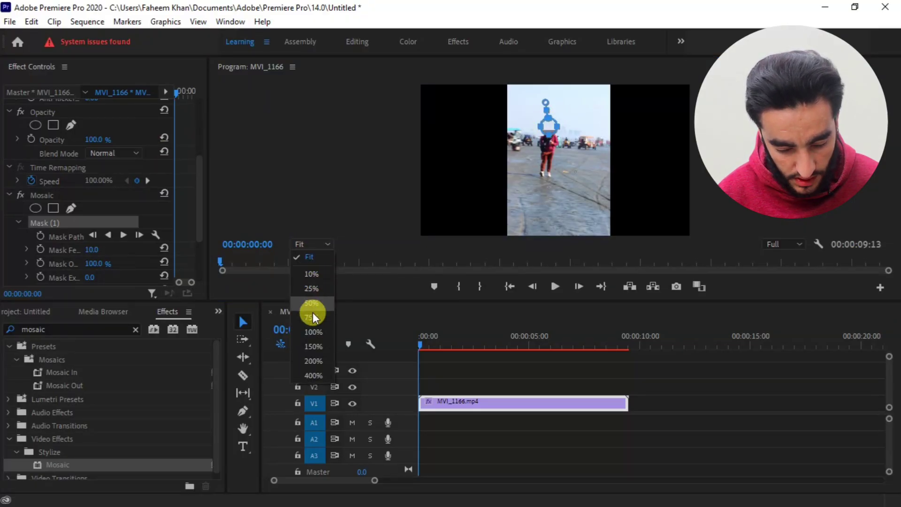
pyautogui.click(314, 342)
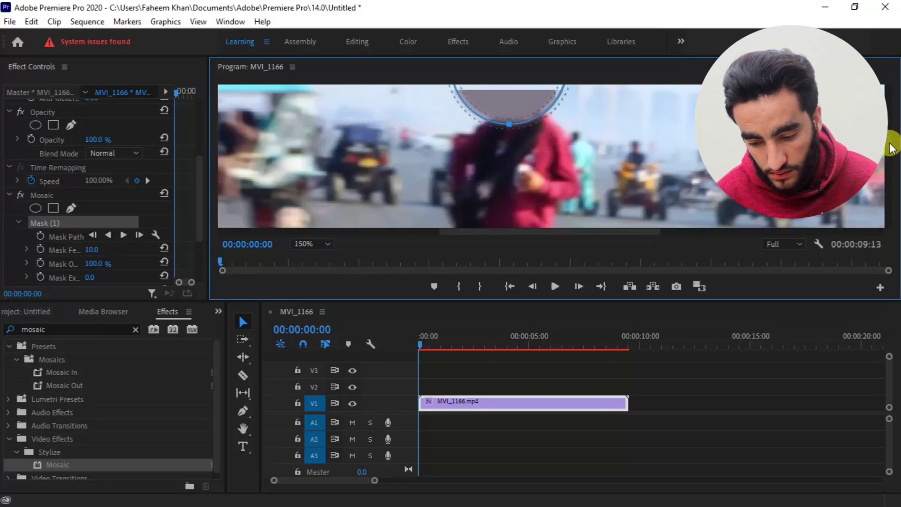
pyautogui.click(891, 117)
pyautogui.moveTo(890, 150); pyautogui.dragTo(890, 100)
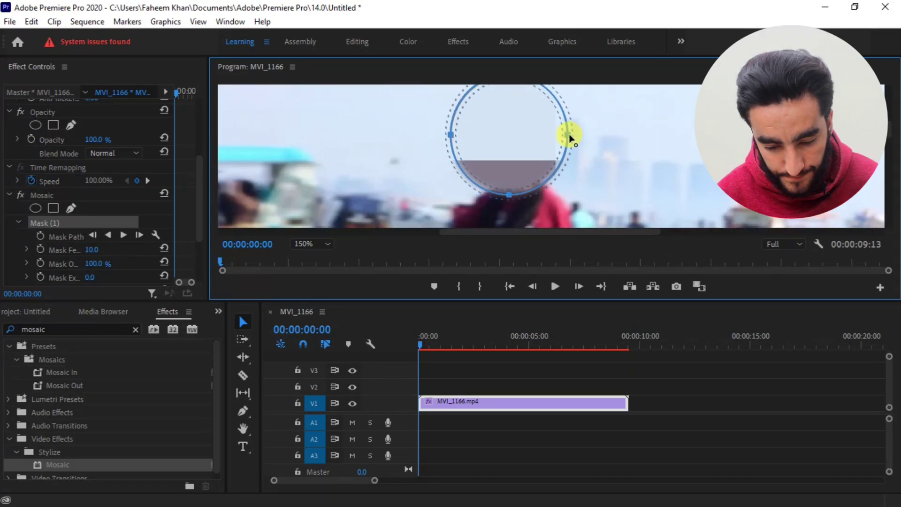
pyautogui.moveTo(570, 135); pyautogui.dragTo(553, 162)
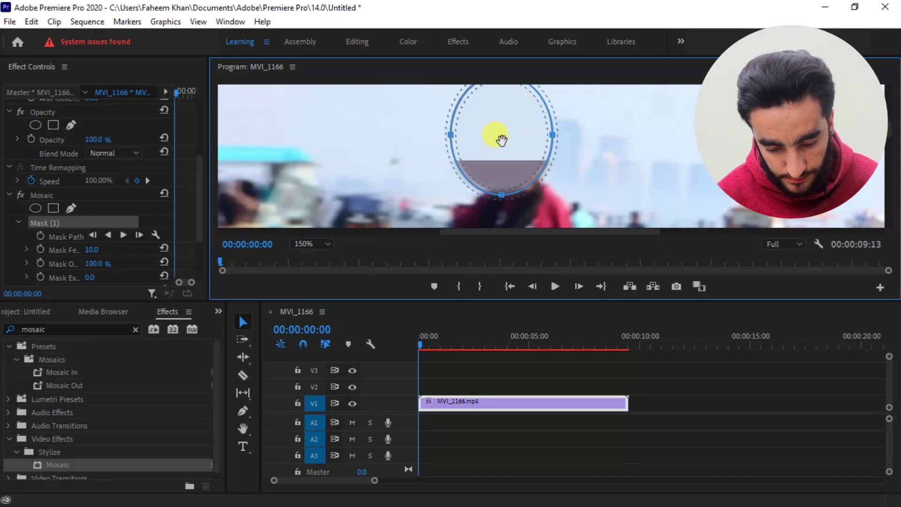
pyautogui.moveTo(502, 147); pyautogui.dragTo(507, 157)
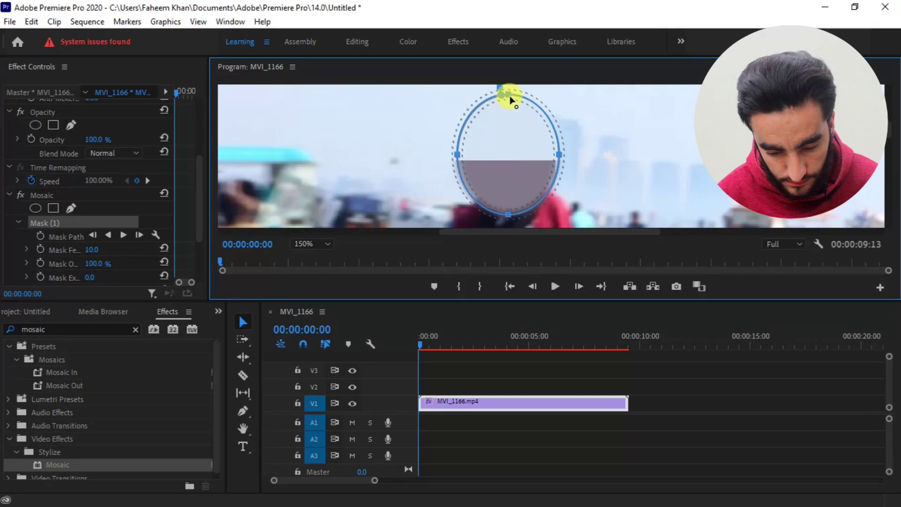
pyautogui.moveTo(510, 97); pyautogui.dragTo(521, 139)
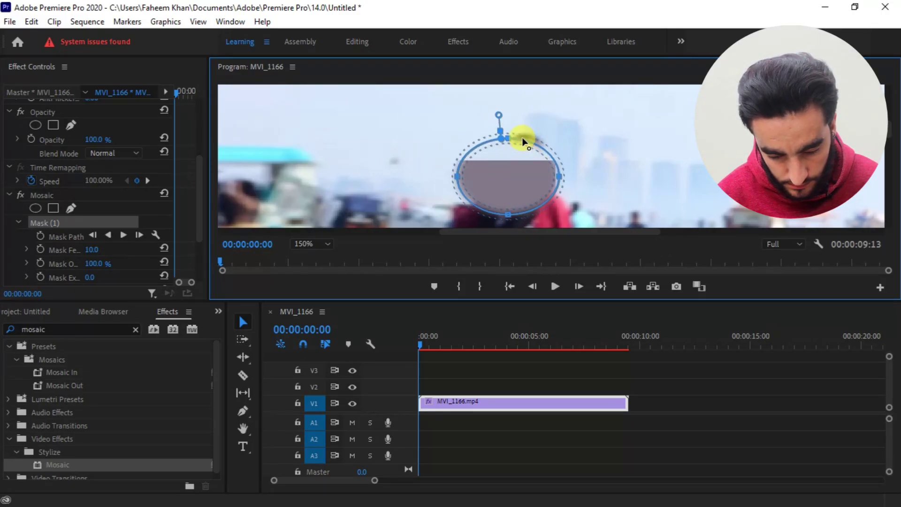
pyautogui.moveTo(558, 178); pyautogui.dragTo(551, 177)
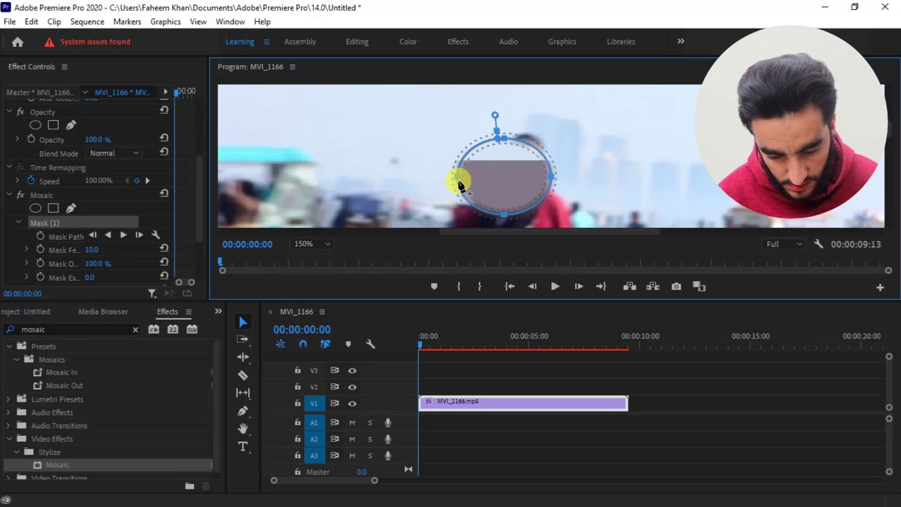
pyautogui.moveTo(458, 178); pyautogui.dragTo(502, 172)
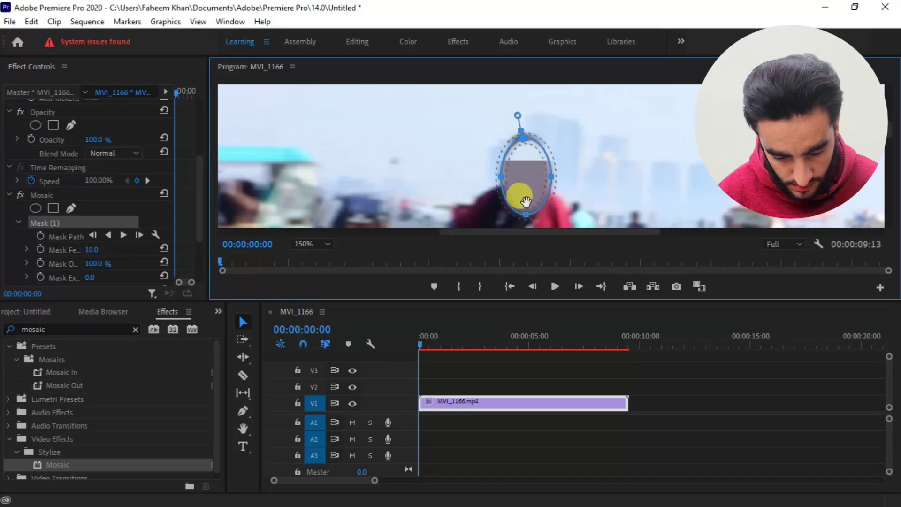
pyautogui.moveTo(526, 215); pyautogui.dragTo(527, 186)
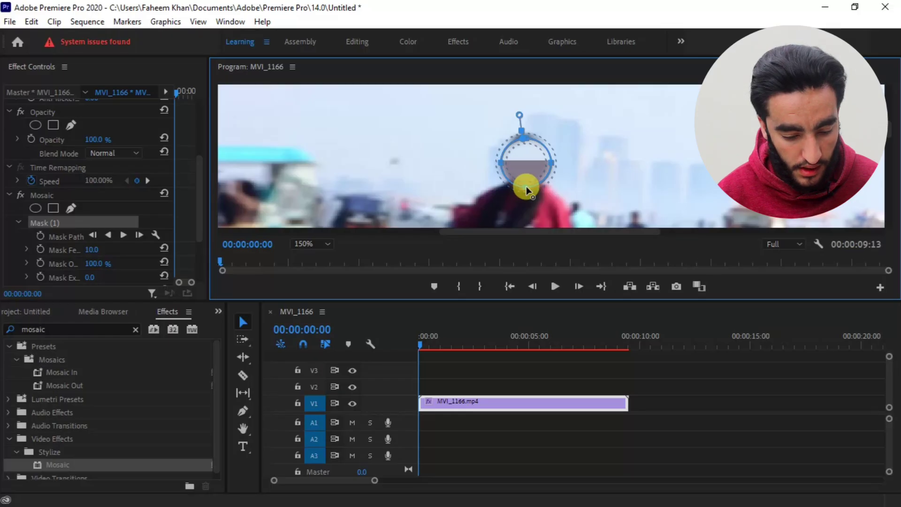
# Step: Set the Mosaic effect's horizontal blocks to 98 and vertical blocks to 115
pyautogui.click(199, 210)
pyautogui.moveTo(199, 210); pyautogui.dragTo(199, 245)
pyautogui.moveTo(89, 238); pyautogui.dragTo(138, 246)
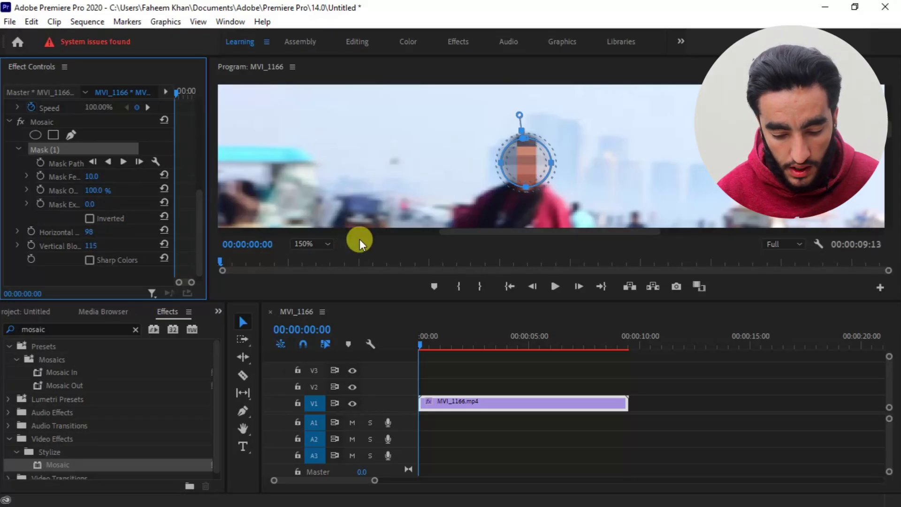
# Step: Play the opening to check the mask, and track the mask path forward from the clip's first frame
pyautogui.click(553, 287)
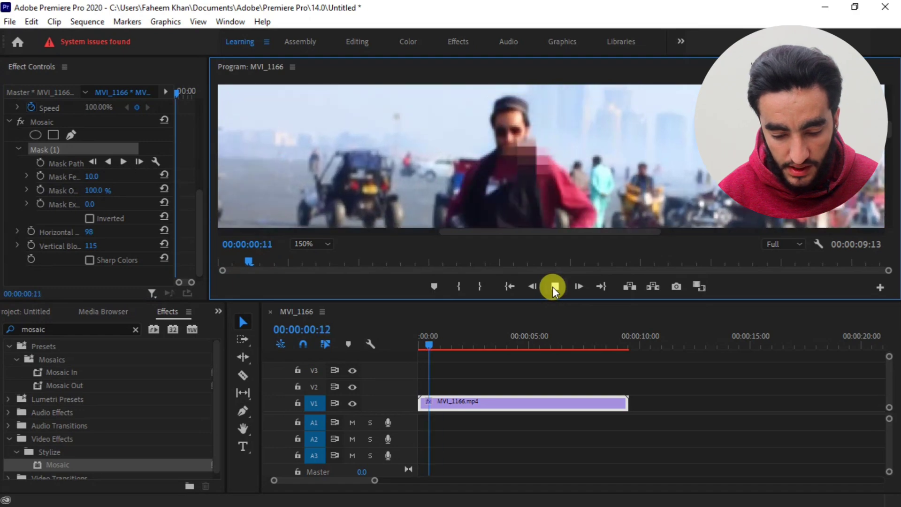
pyautogui.click(553, 286)
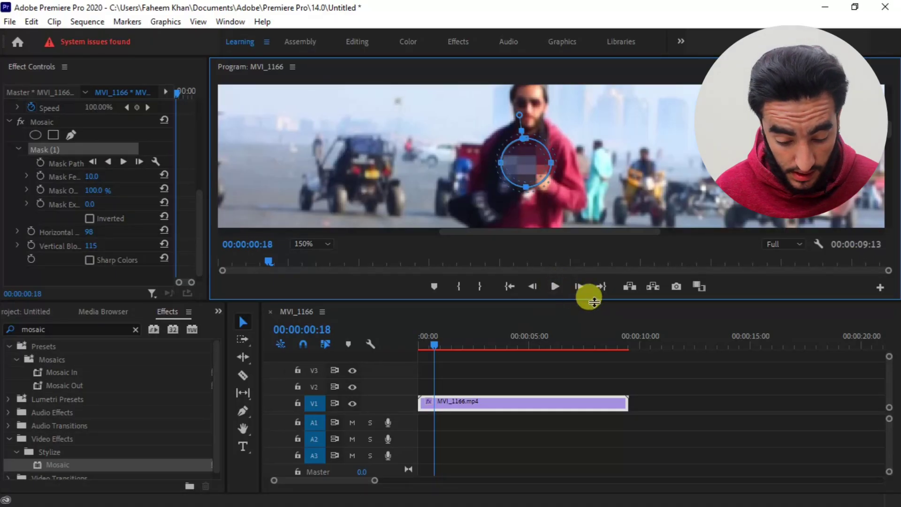
pyautogui.moveTo(434, 343); pyautogui.dragTo(417, 341)
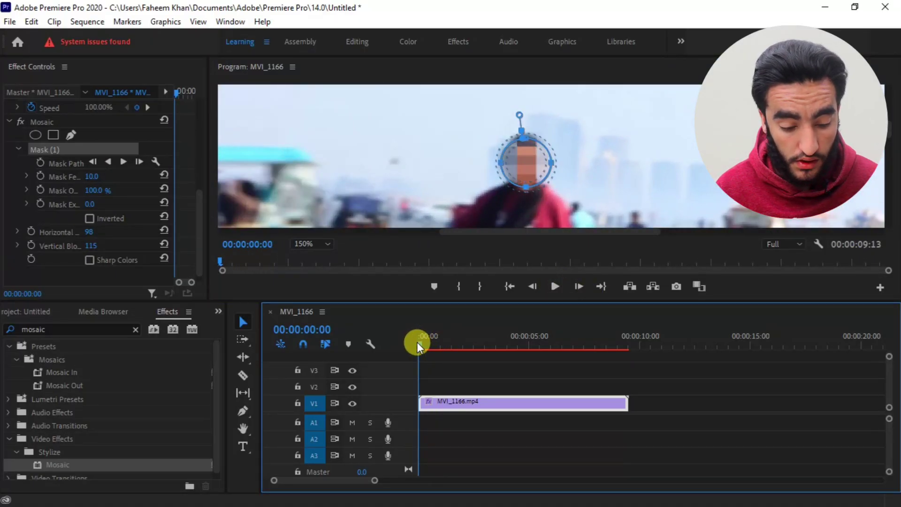
pyautogui.click(123, 162)
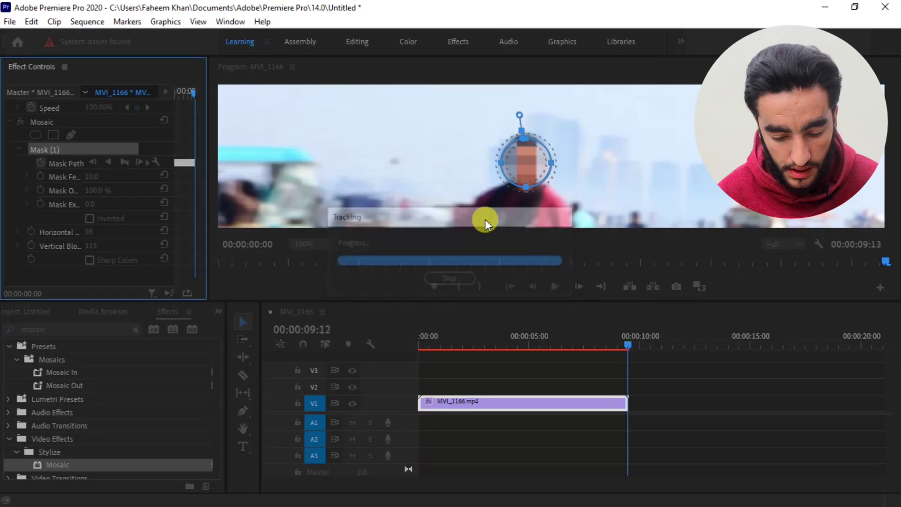
# Step: Play the tracked clip from its start with the whole frame fitted in the preview to check the mosaic
pyautogui.click(627, 348)
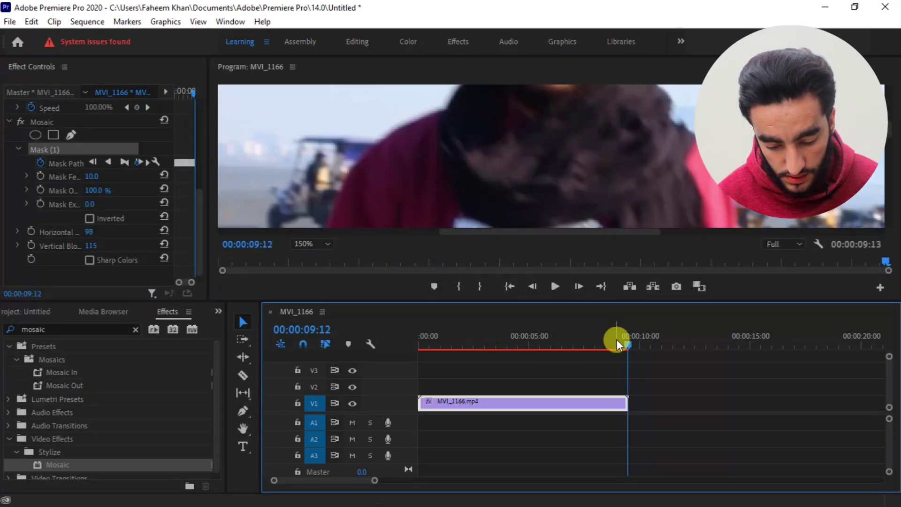
pyautogui.moveTo(627, 347); pyautogui.dragTo(409, 354)
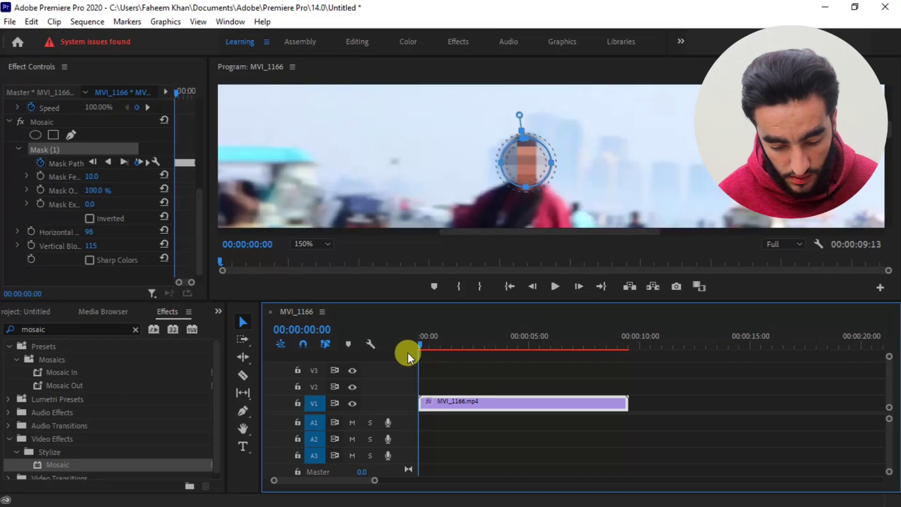
pyautogui.click(314, 243)
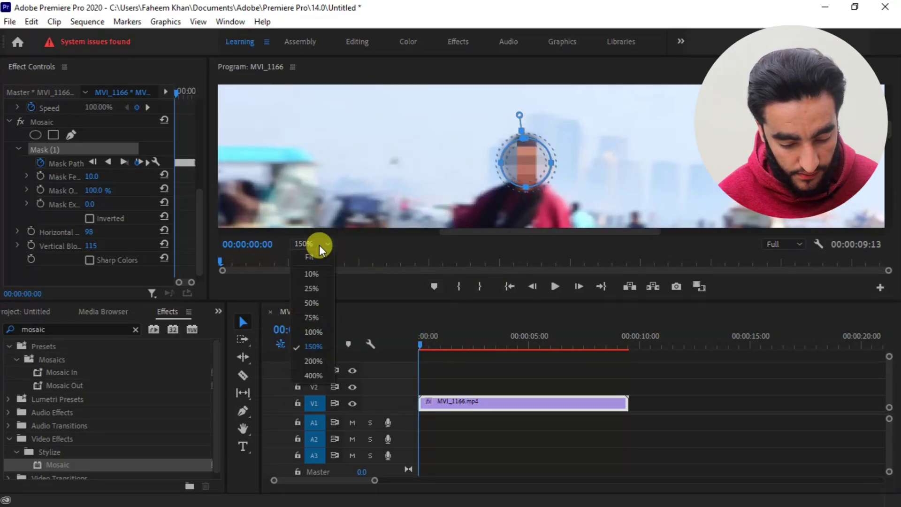
pyautogui.click(321, 262)
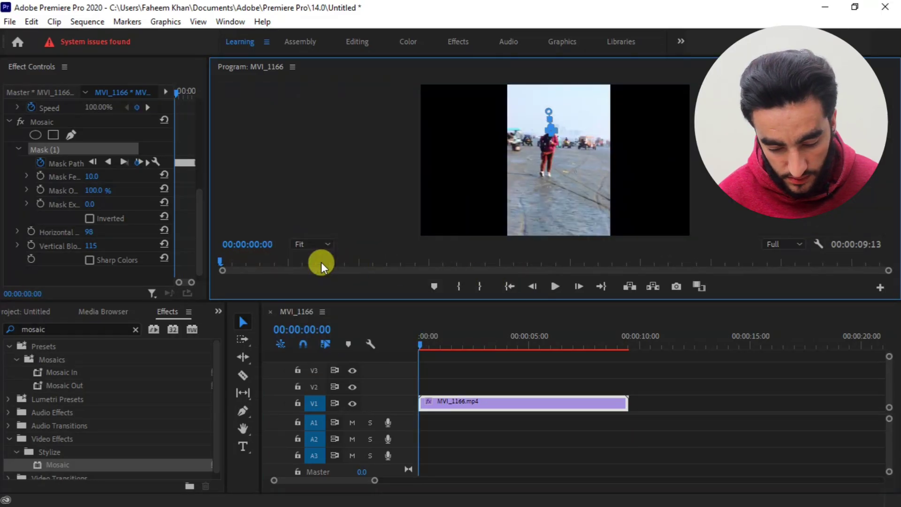
pyautogui.click(557, 288)
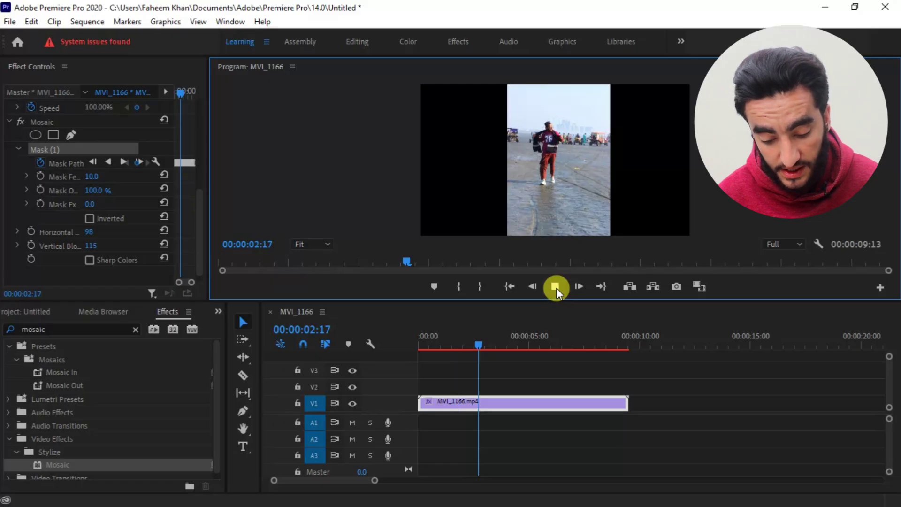
pyautogui.click(555, 287)
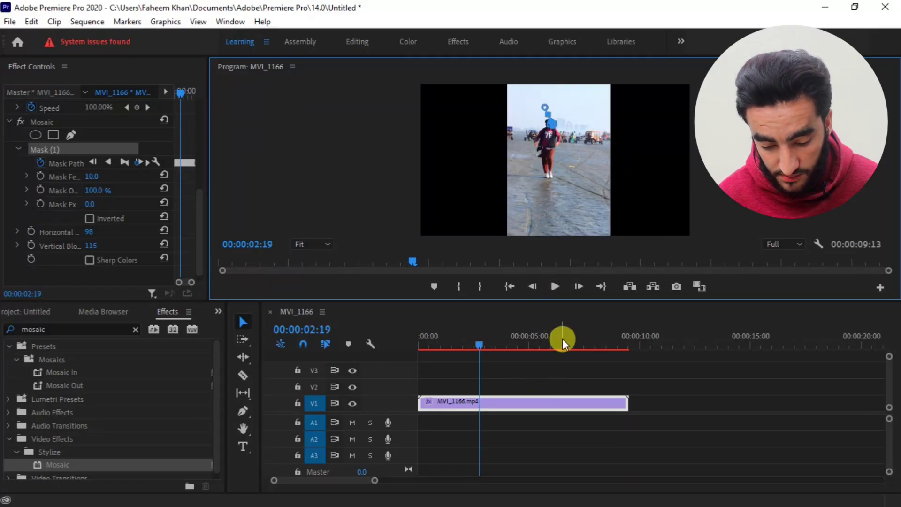
# Step: Render the sequence preview and stop its playback at 00:00:07:00
pyautogui.press('Return')
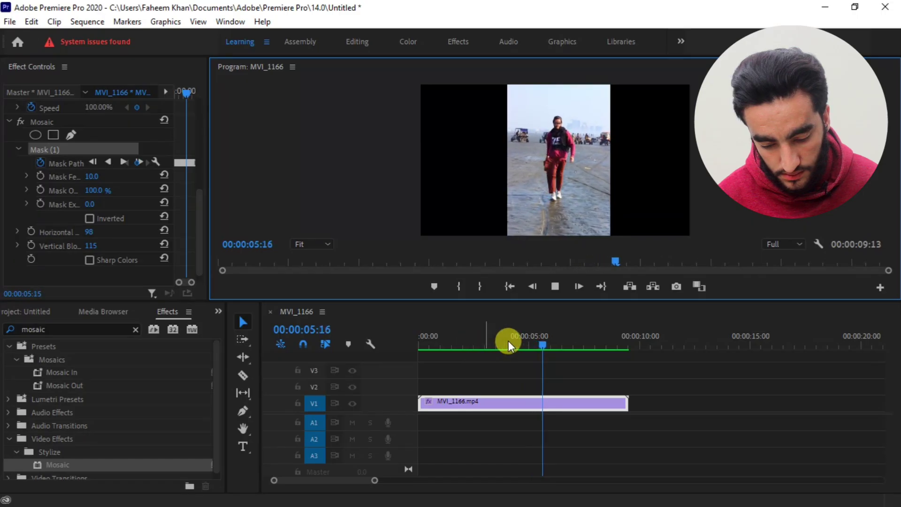
pyautogui.click(557, 290)
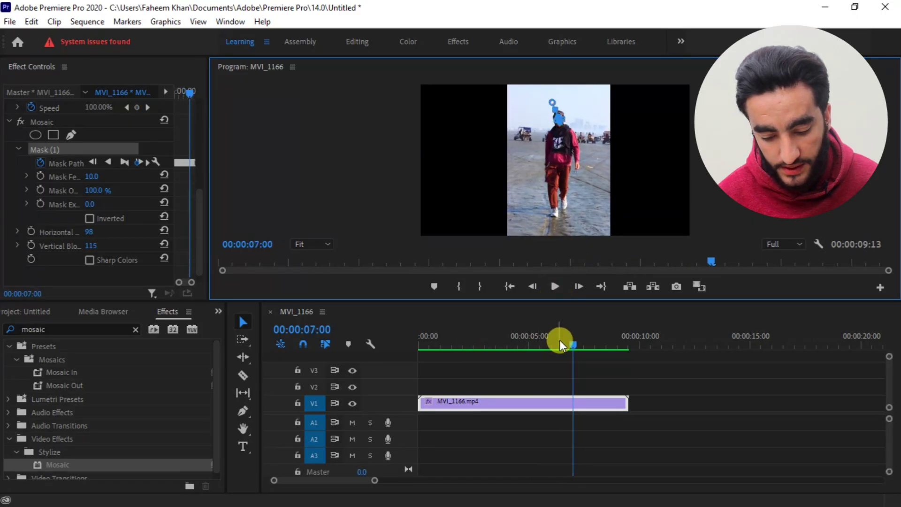
# Step: Play the rendered clip from 00:00:00:18 at 75% preview zoom around the head to check the tracked mosaic
pyautogui.moveTo(570, 343); pyautogui.dragTo(433, 345)
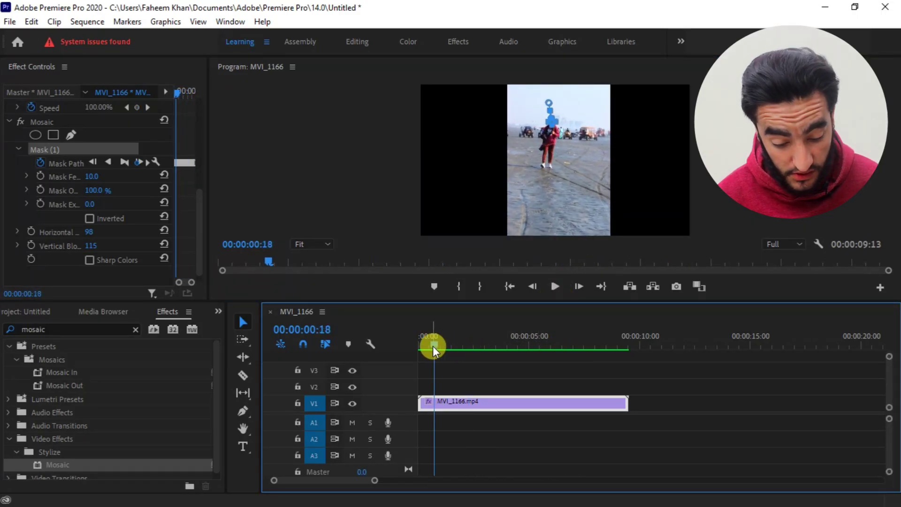
pyautogui.click(303, 246)
pyautogui.click(313, 289)
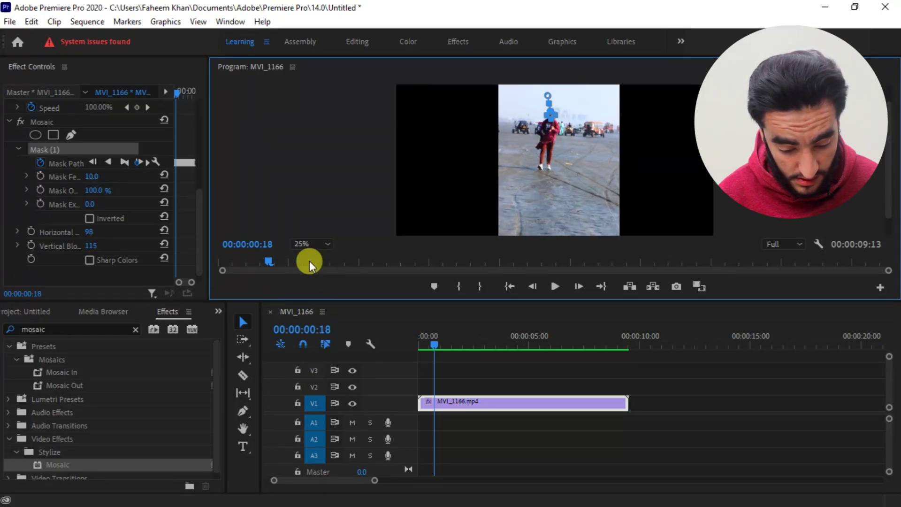
pyautogui.click(308, 246)
pyautogui.click(313, 323)
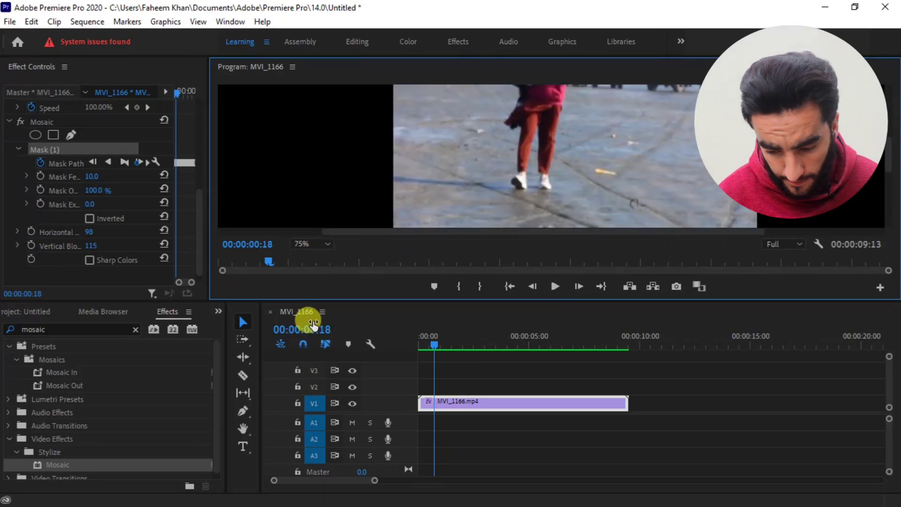
pyautogui.click(886, 157)
pyautogui.moveTo(886, 158); pyautogui.dragTo(887, 113)
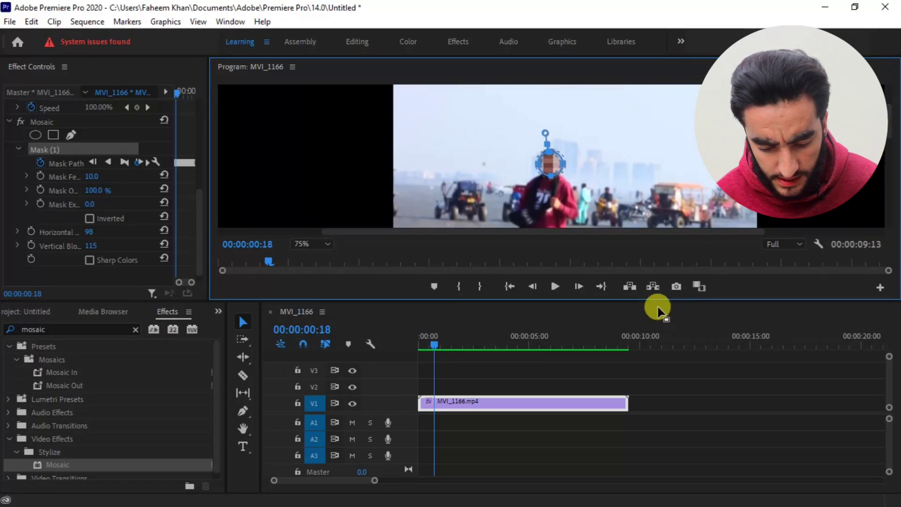
pyautogui.click(552, 284)
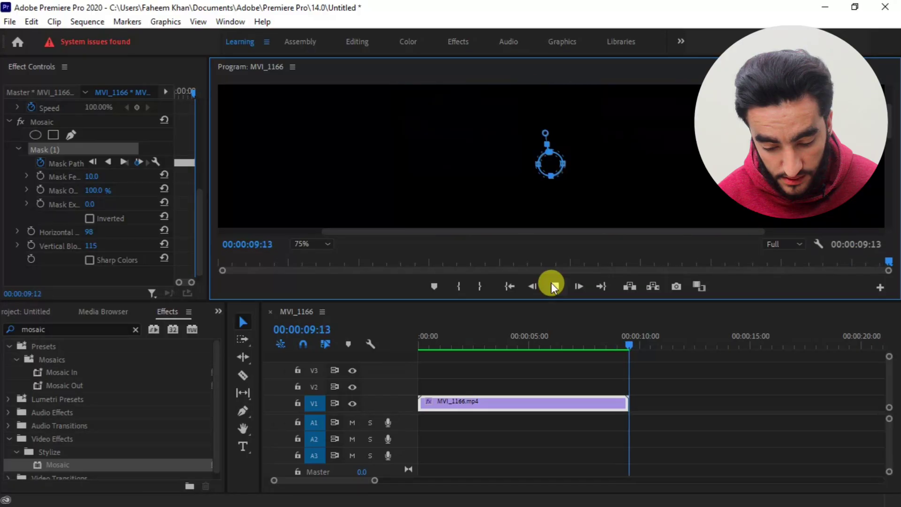
pyautogui.click(553, 286)
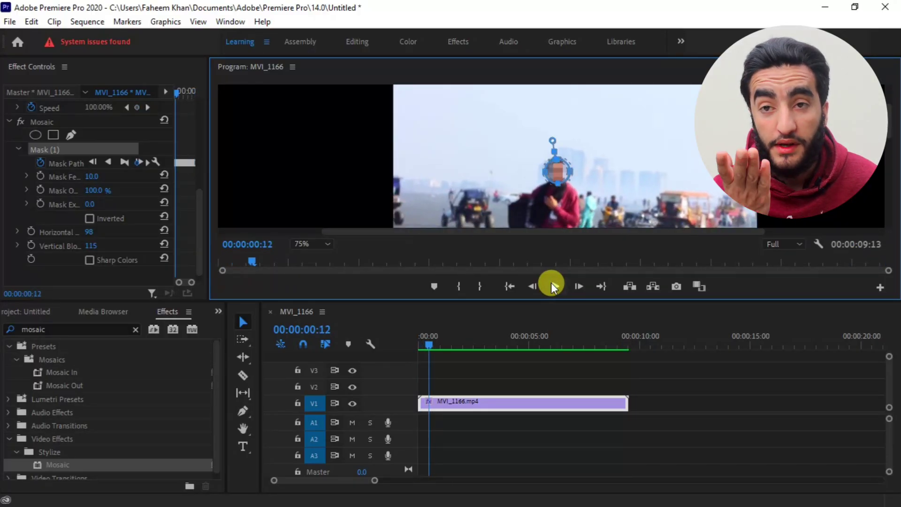